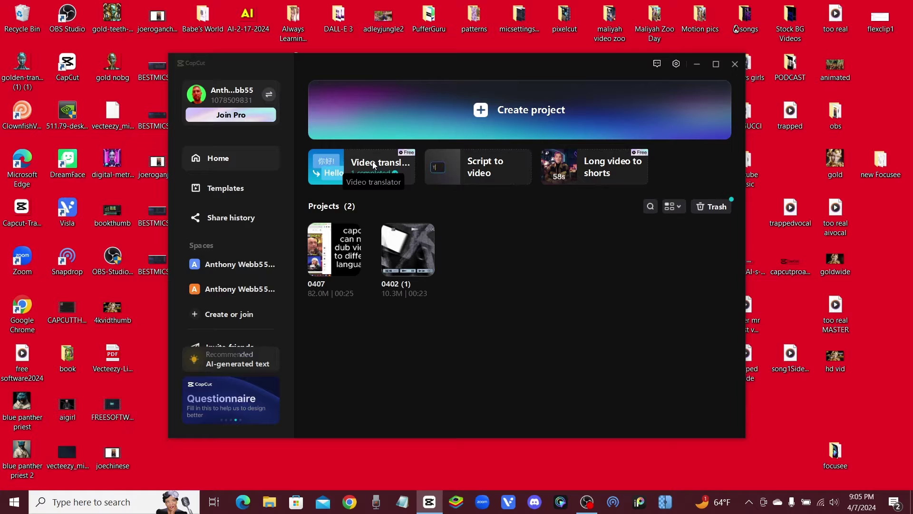
- Open the Video translator and load the joechinese video from the Desktop
click(378, 173)
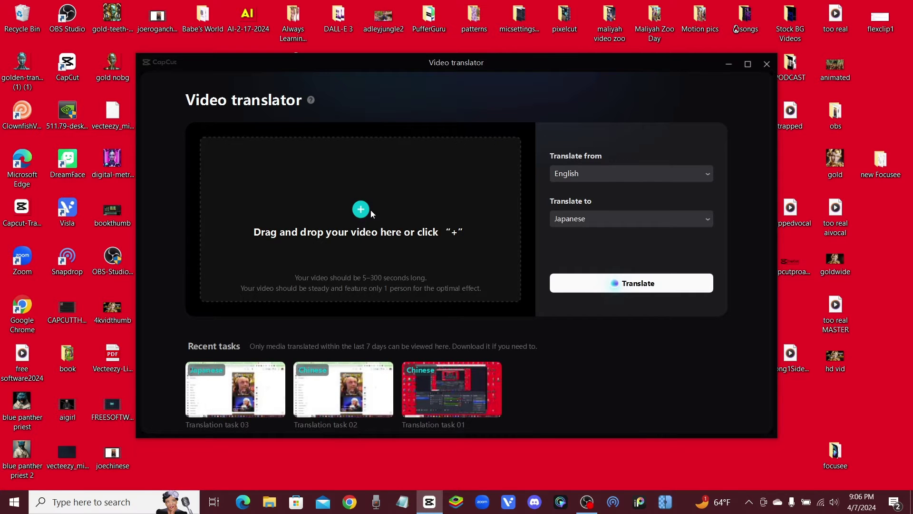
click(362, 211)
scroll(399, 207, down, 5)
scroll(385, 200, down, 5)
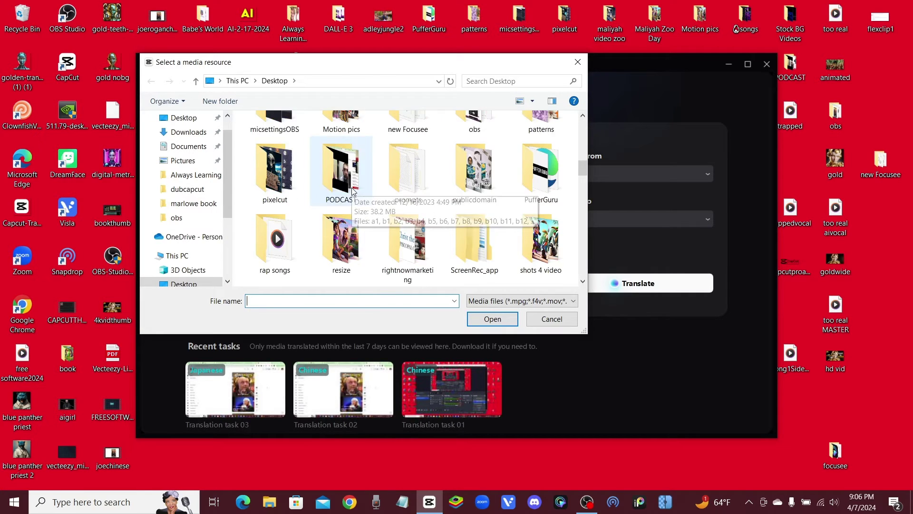
scroll(360, 191, down, 5)
scroll(361, 192, down, 5)
scroll(389, 196, down, 5)
scroll(389, 197, down, 3)
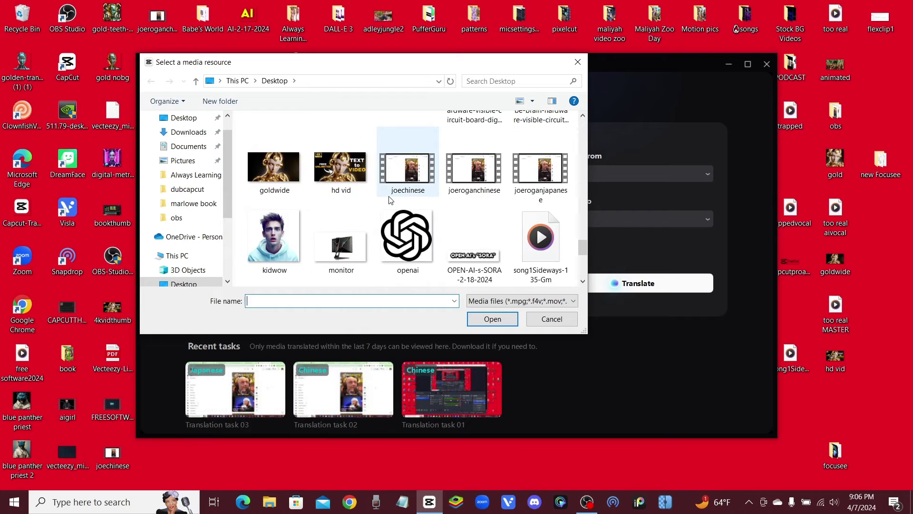
scroll(389, 200, down, 2)
scroll(429, 214, up, 2)
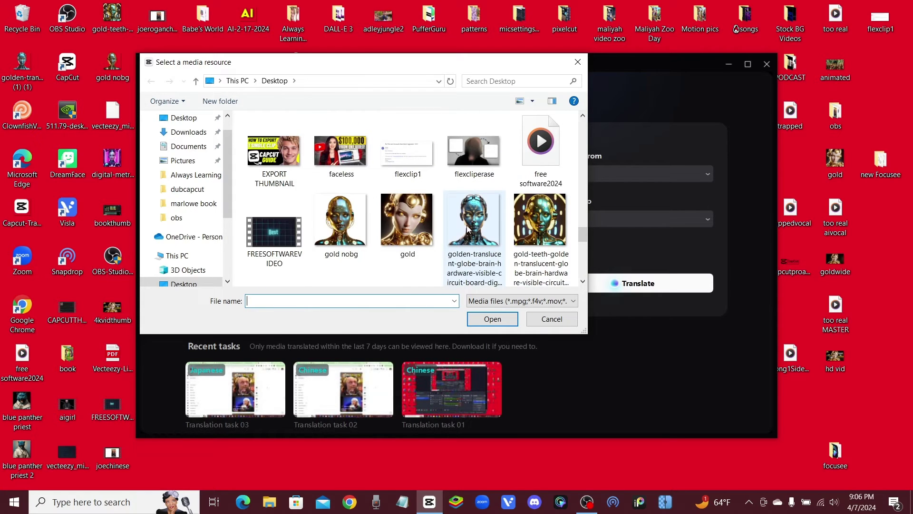
click(419, 247)
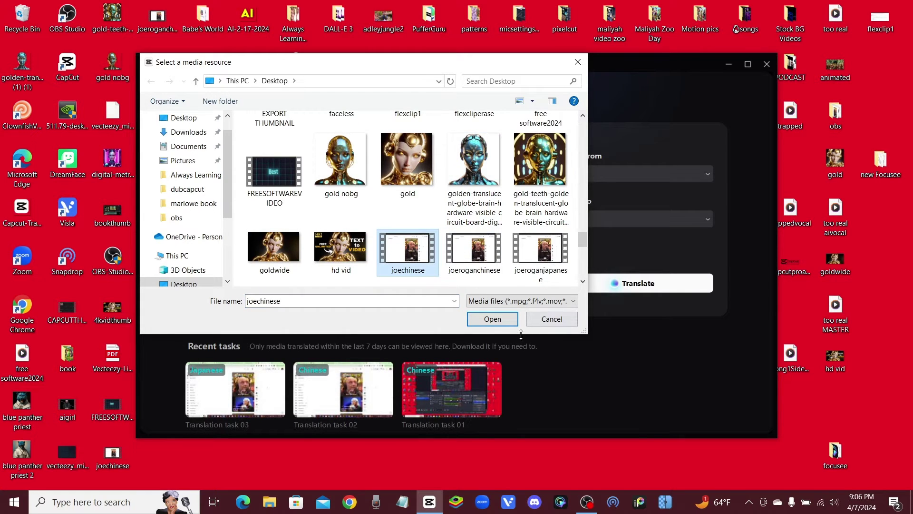
click(516, 319)
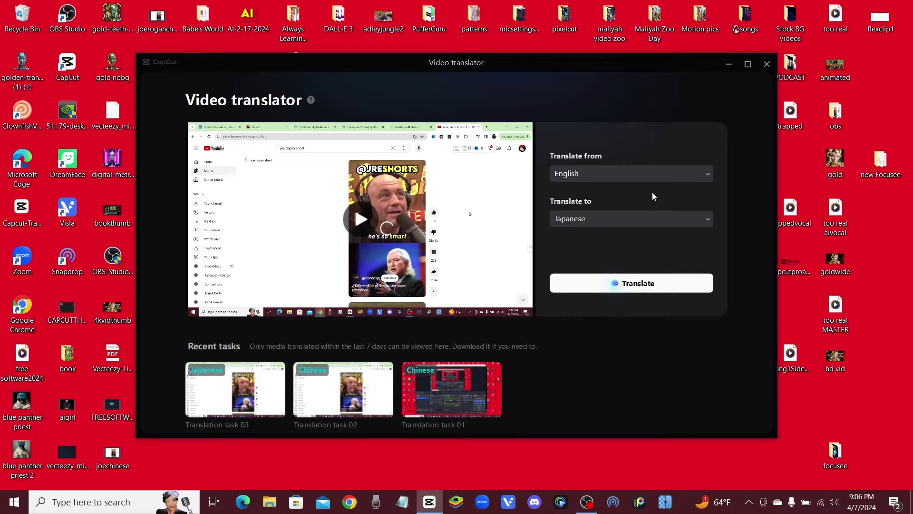
click(593, 173)
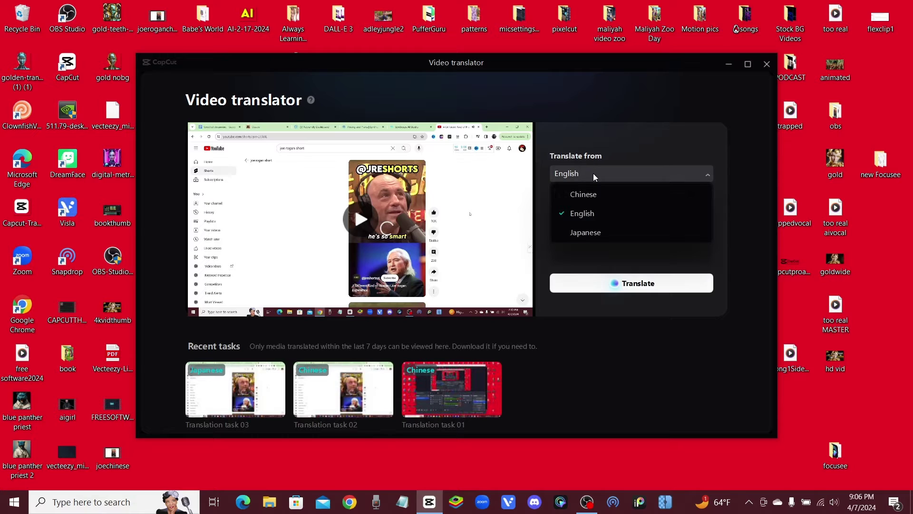
click(593, 211)
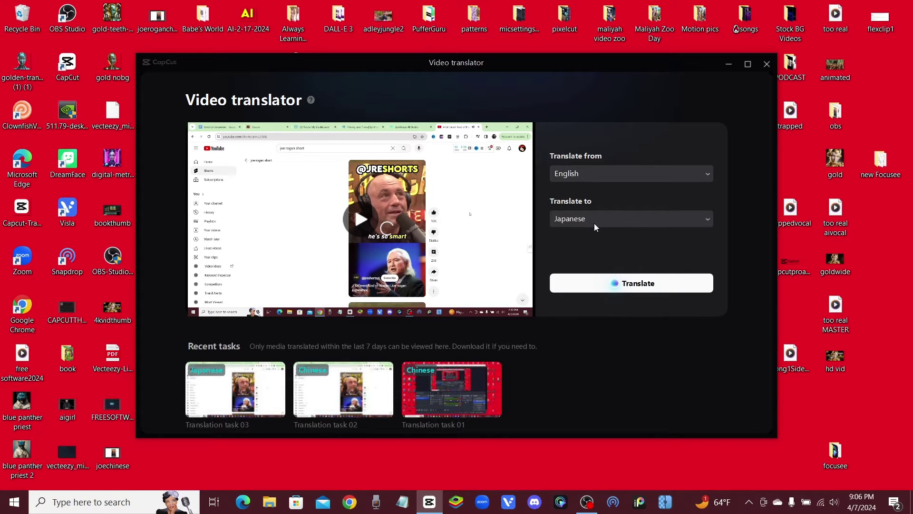
click(627, 222)
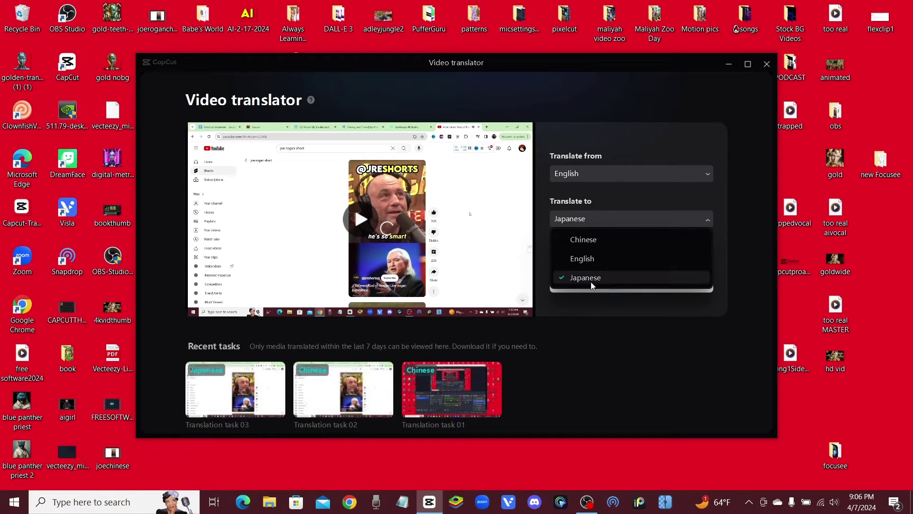
click(638, 139)
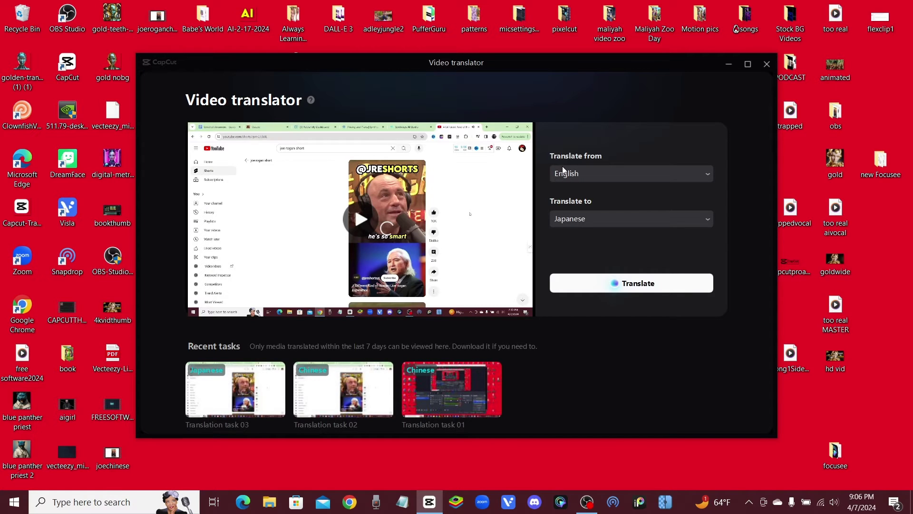
click(585, 222)
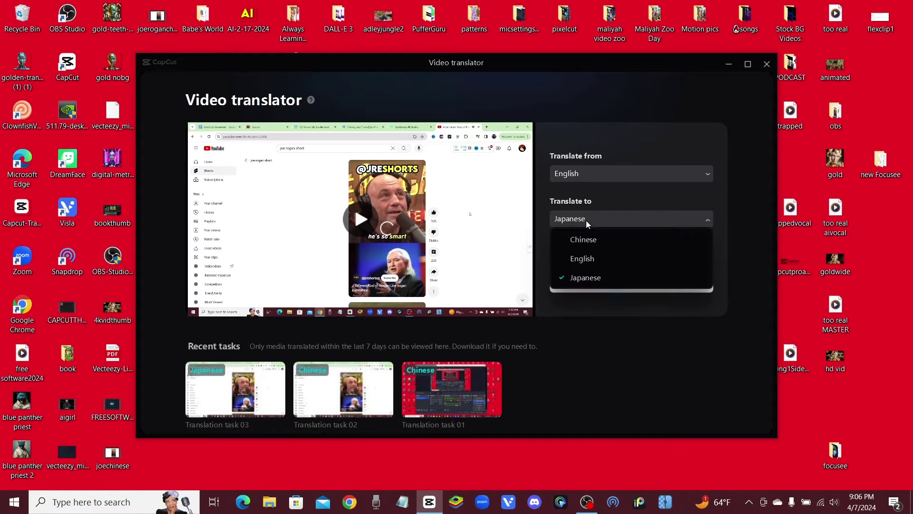
click(605, 273)
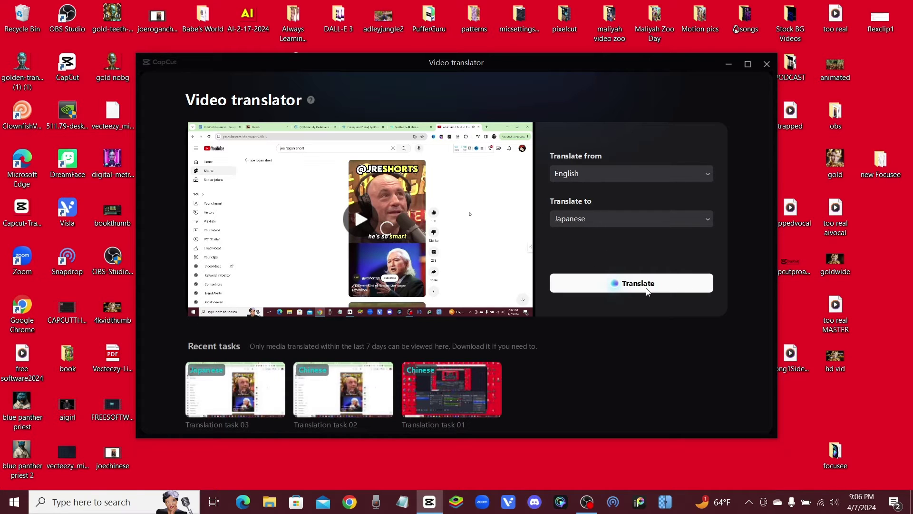
- Launch the English-to-Japanese translation and allow the usage notice so processing begins
click(663, 285)
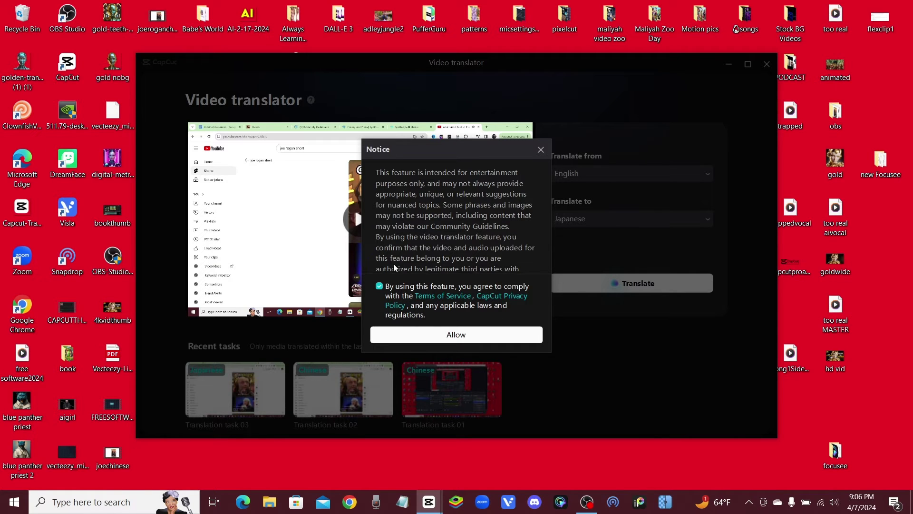
scroll(457, 234, down, 2)
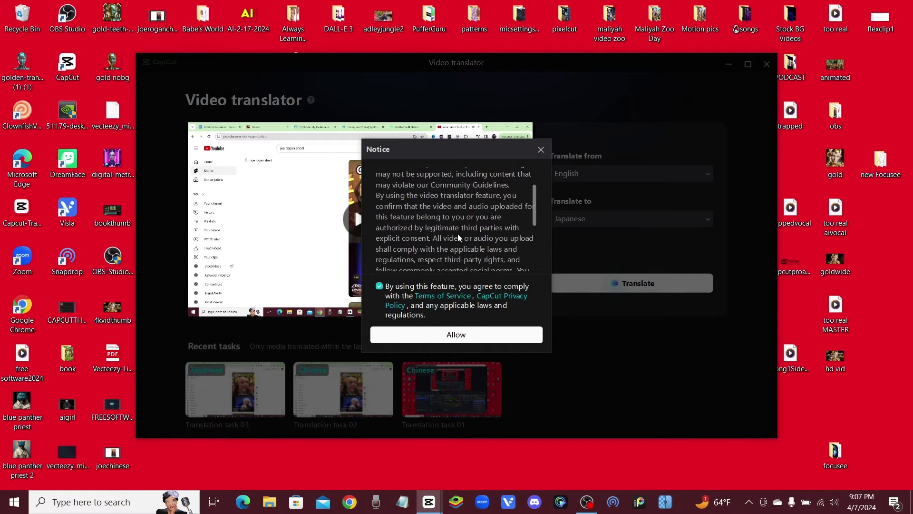
scroll(463, 247, down, 3)
scroll(456, 252, up, 5)
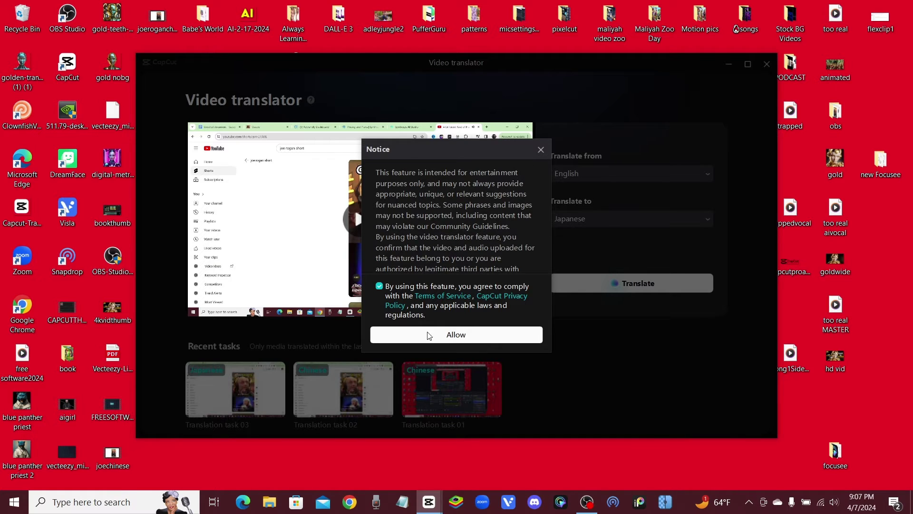
click(489, 341)
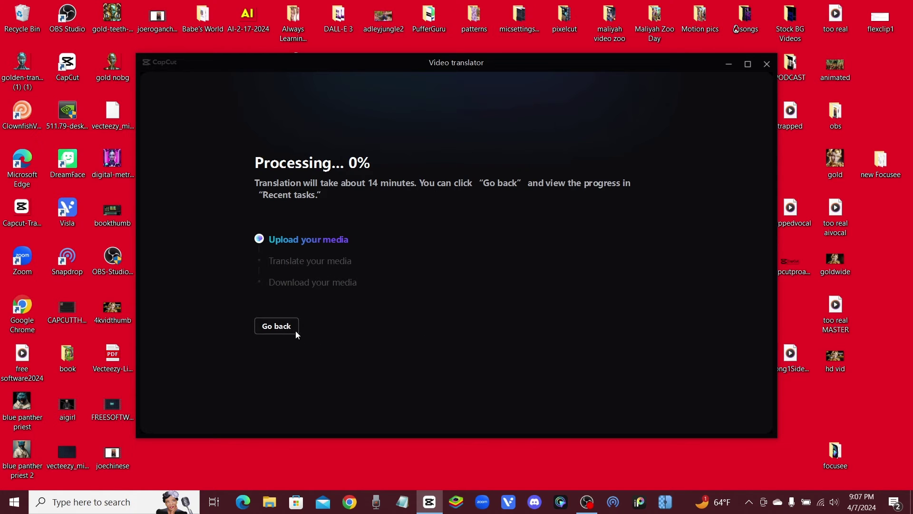
- Leave the Processing screen, close the Video translator, and bring OBS Studio forward
click(280, 325)
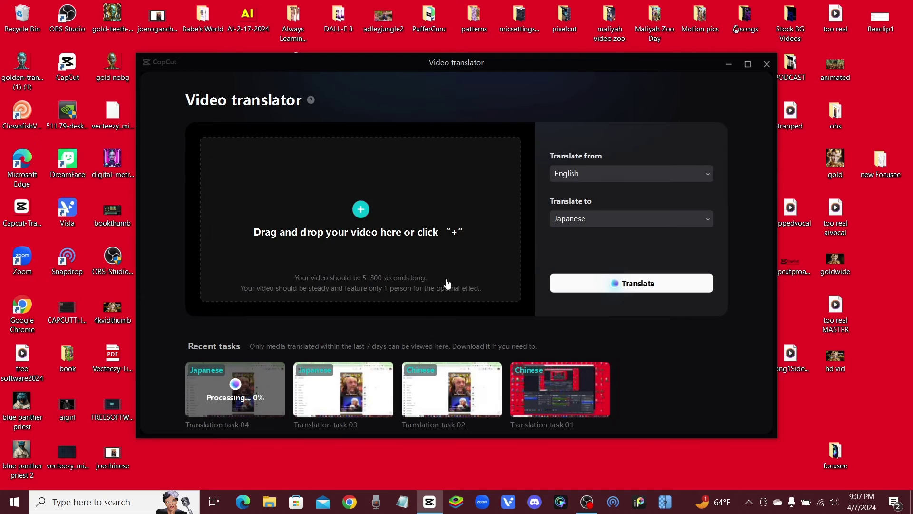
click(767, 64)
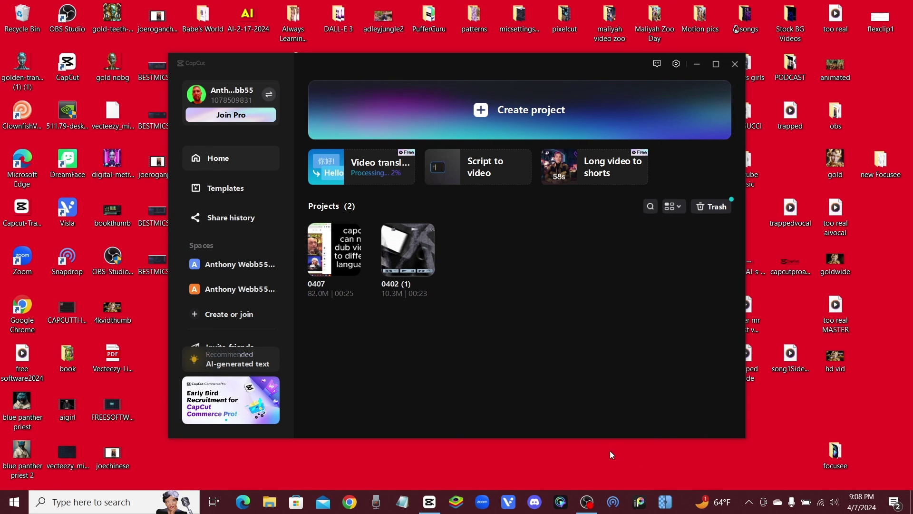
click(587, 502)
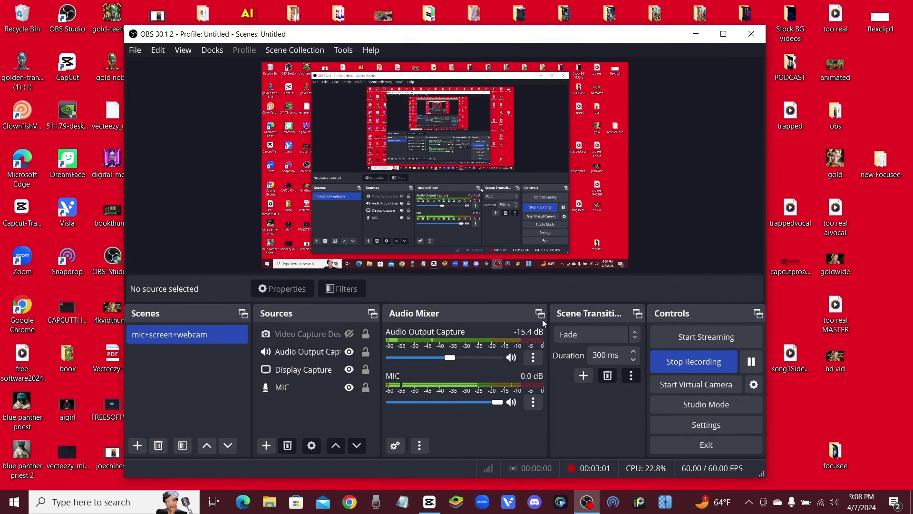